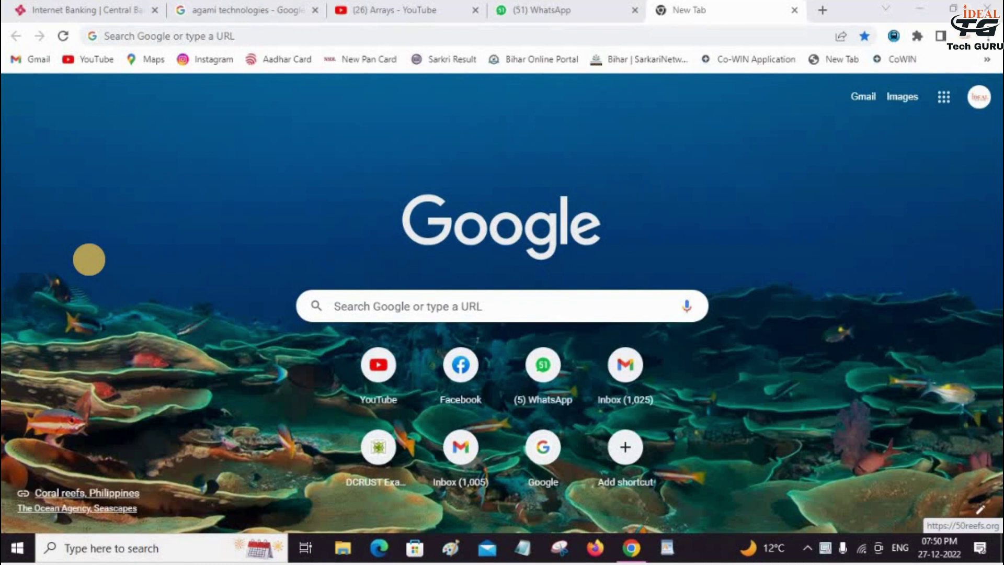
- Start a new web search from the Google start page
click(366, 306)
- Search for 'epfo', open the official EPFO website and go to the member KYC updation portal
key(Down)
key(Down)
key(Return)
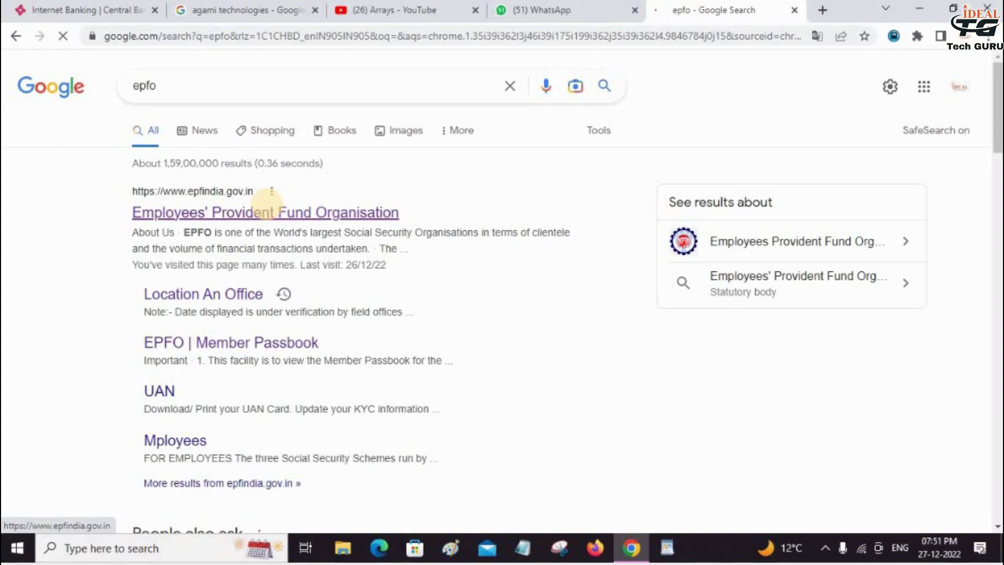
click(265, 209)
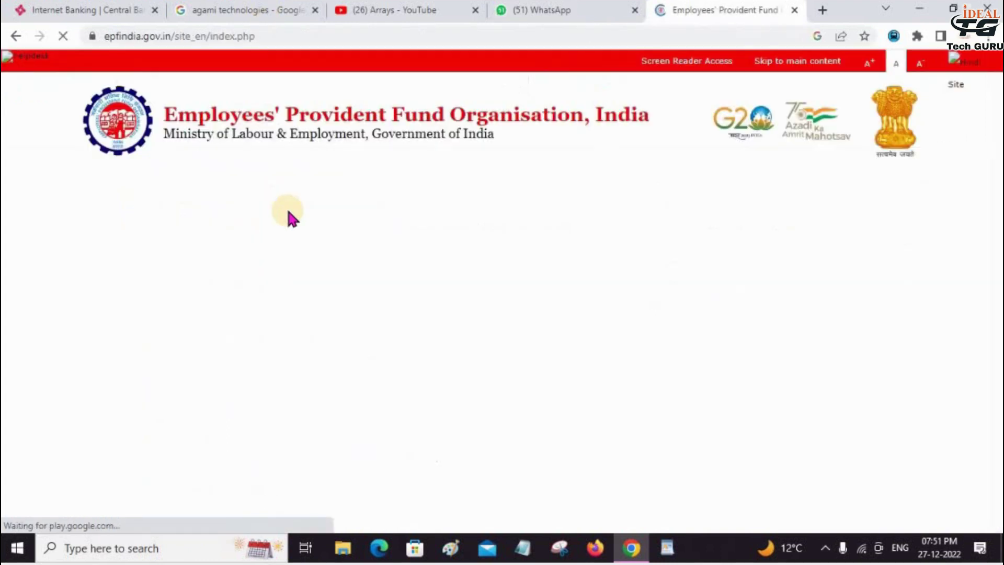
mouse_move(293, 202)
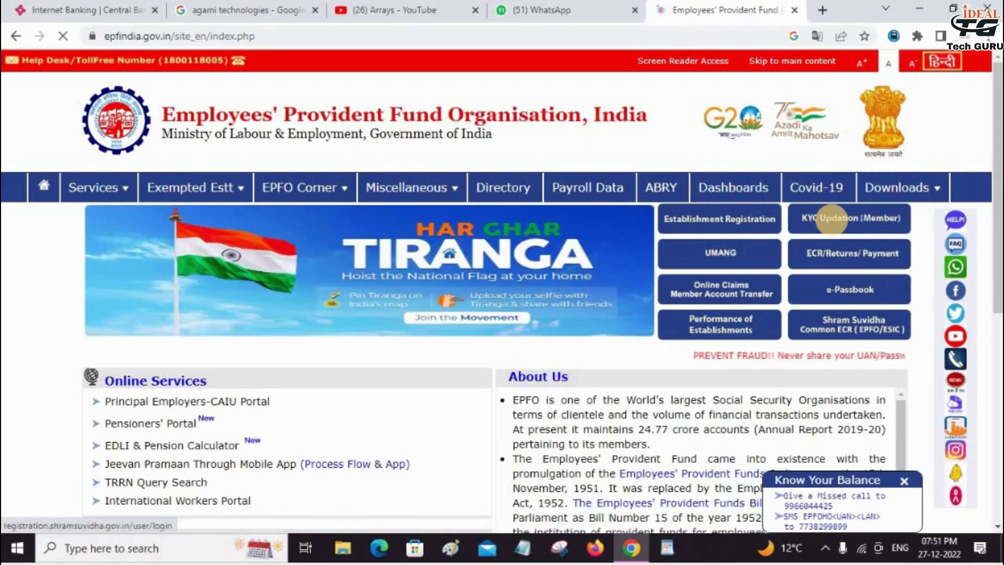
click(833, 219)
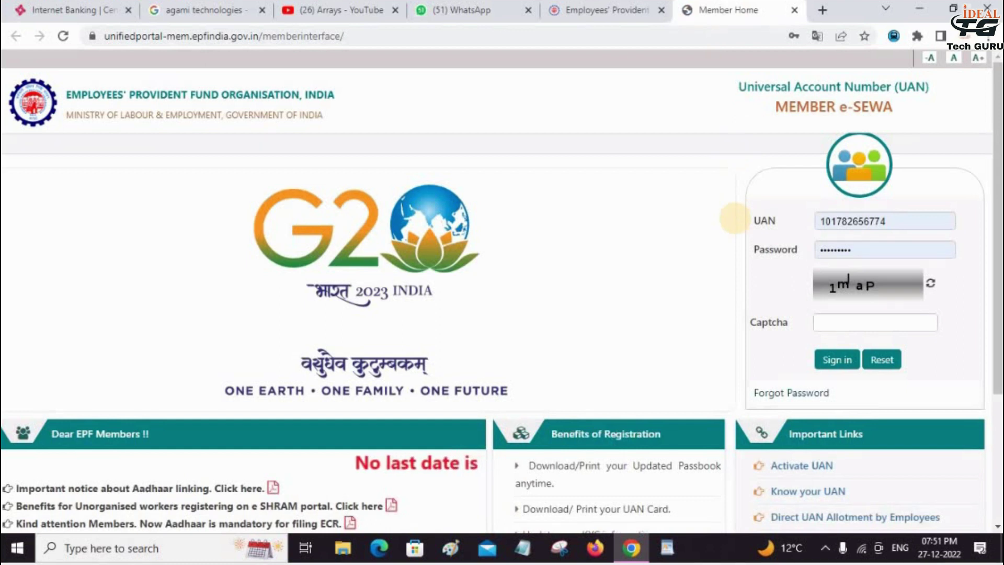
- Open the Activate UAN form and move into its UAN field
click(798, 464)
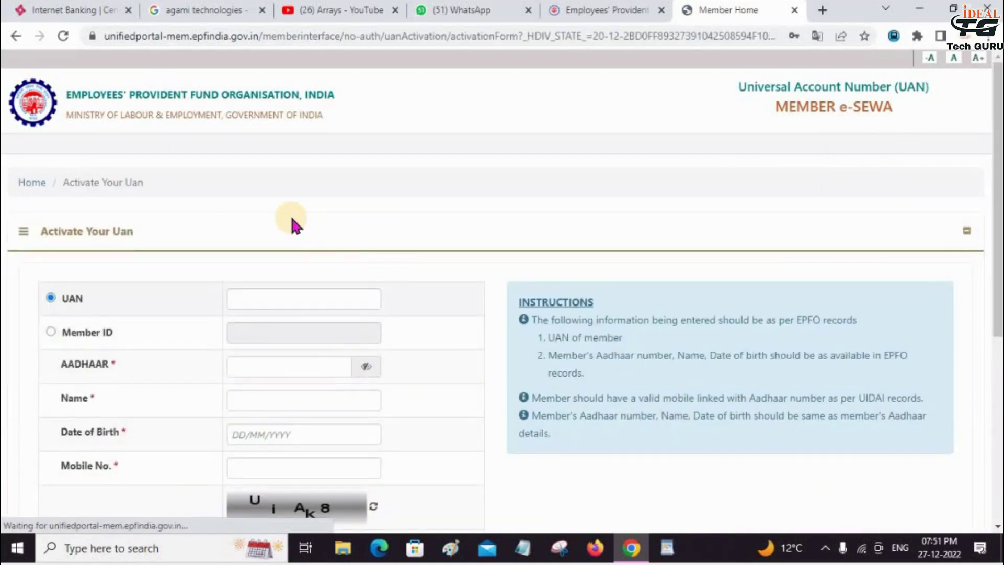
scroll(386, 348, down, 4)
scroll(387, 351, up, 4)
key(Tab)
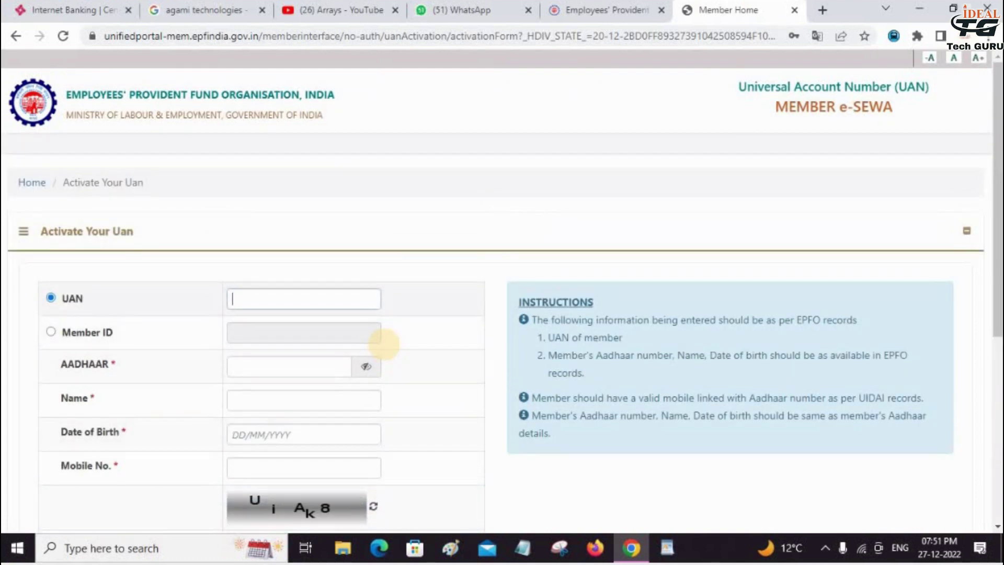
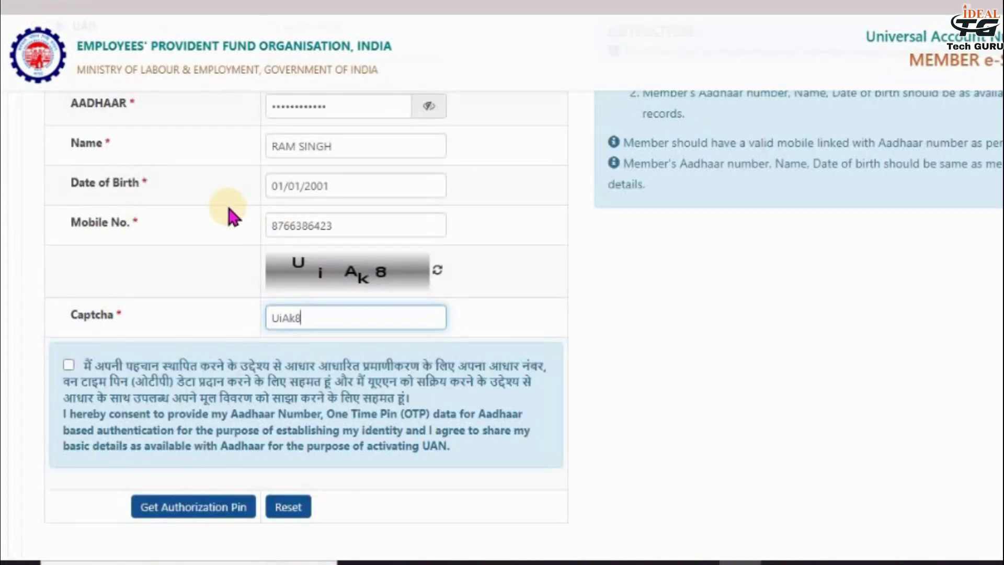
- Consent to Aadhaar authentication and request the authorization PIN by OTP to the linked mobile
click(69, 365)
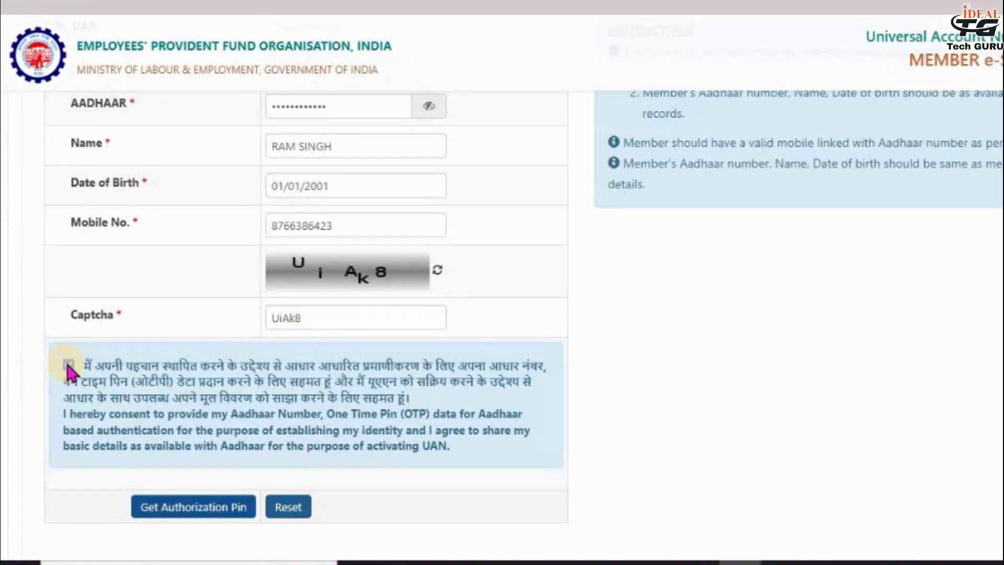
click(166, 513)
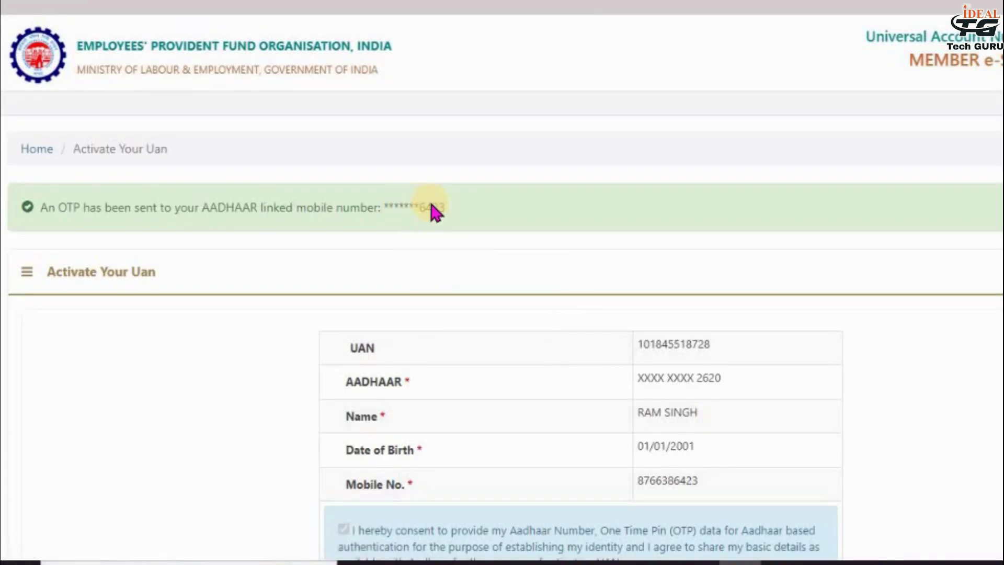
drag(444, 208, 405, 220)
- Enter the OTP received on the Aadhaar-linked mobile and validate it to activate the UAN
click(663, 312)
scroll(635, 360, down, 5)
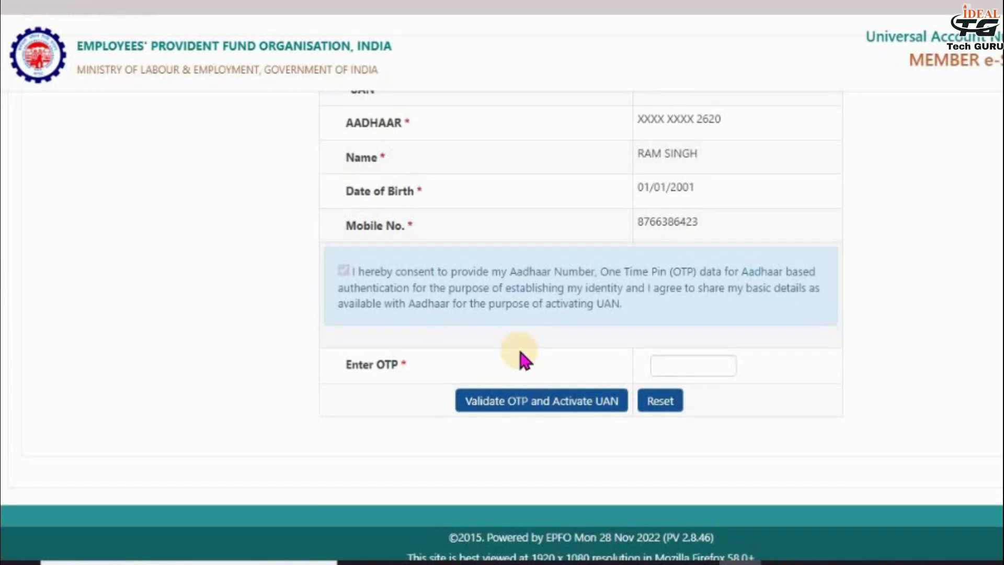
click(668, 369)
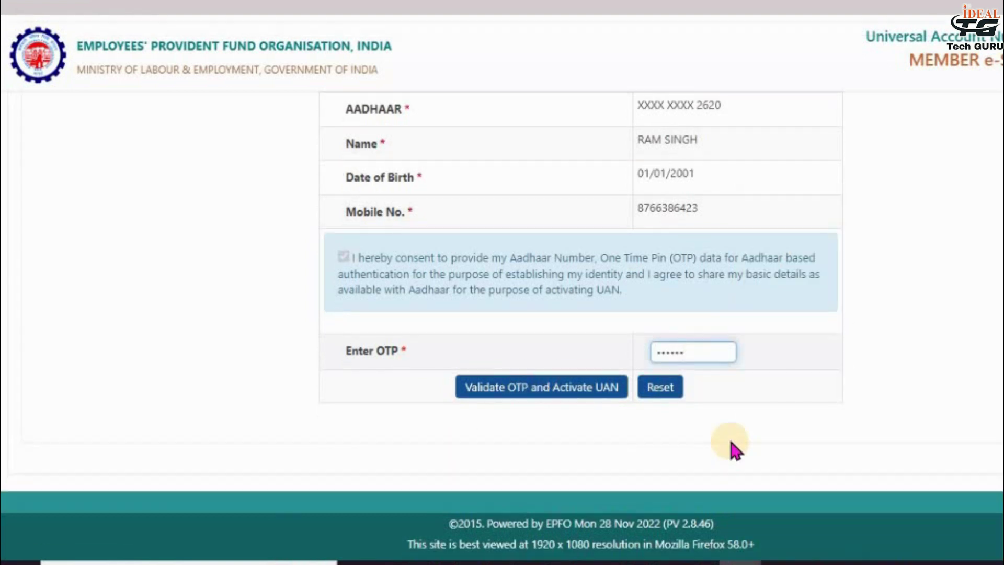
click(533, 386)
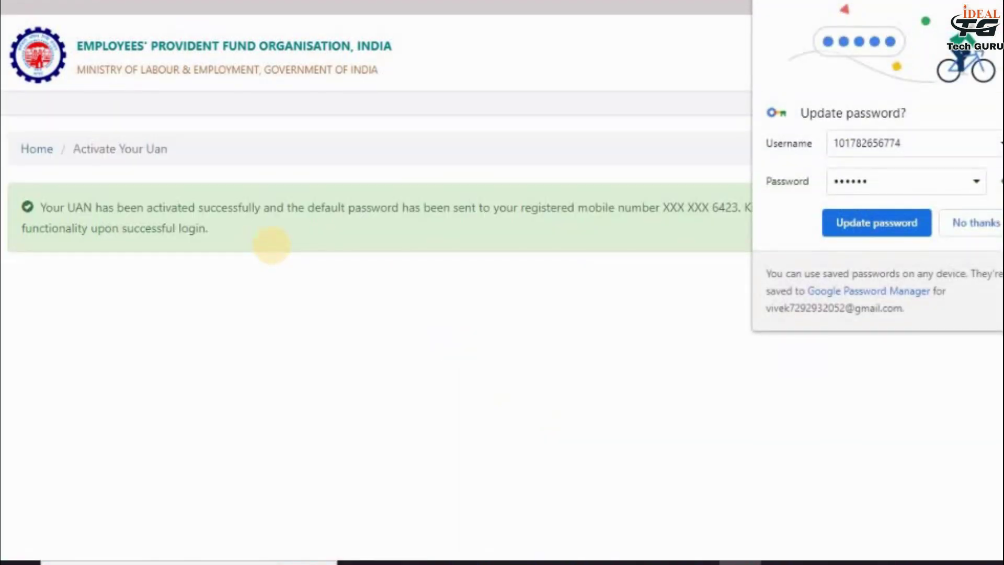
- Dismiss Chrome's password-update prompt after activation
click(272, 245)
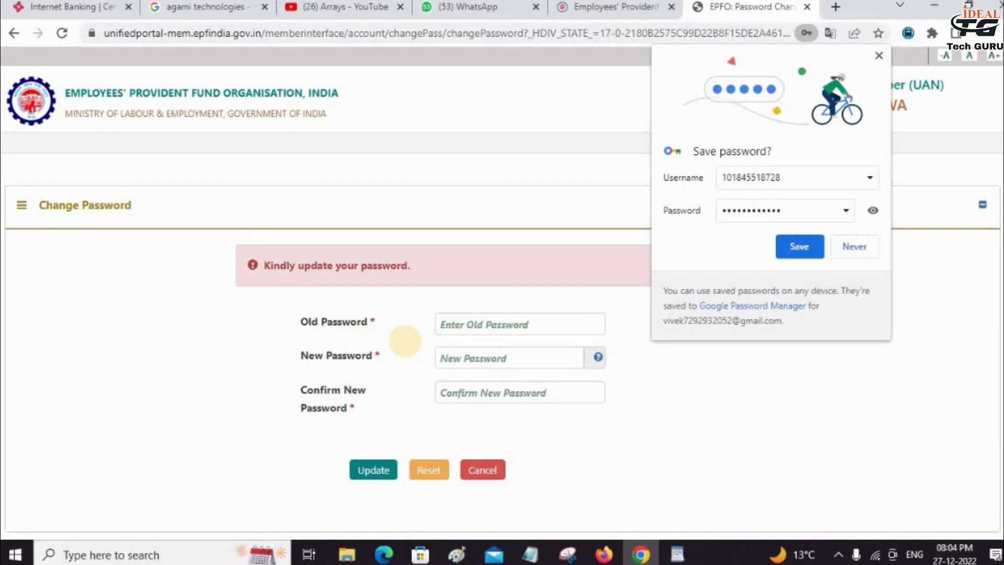
- Enter the old password, the new password and its confirmation, then submit the change
click(405, 341)
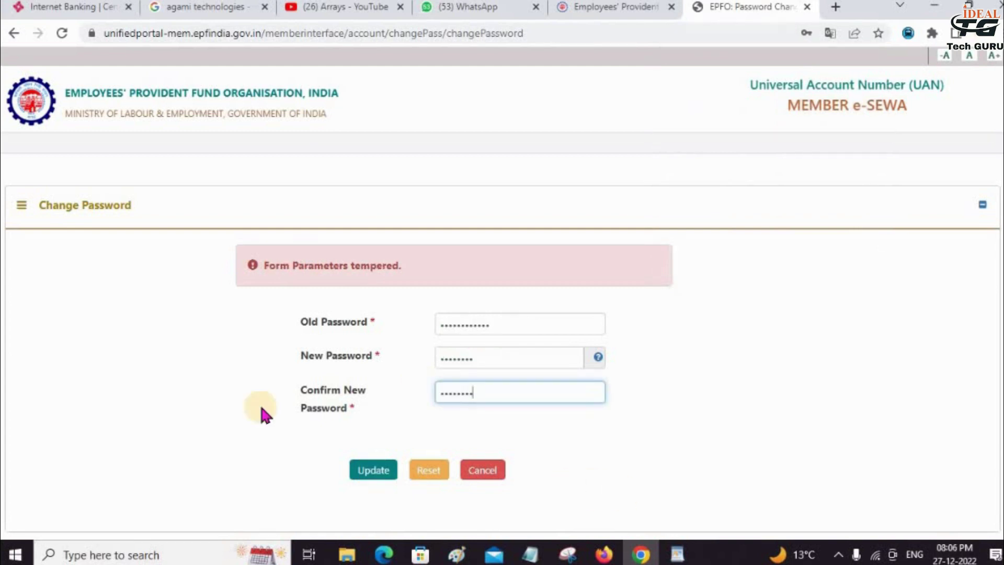
click(373, 477)
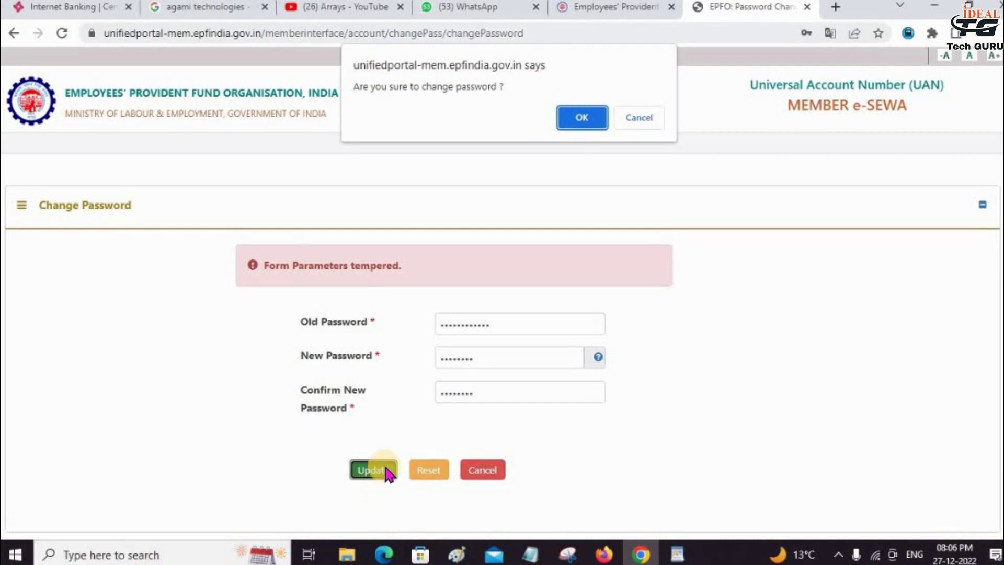
- Confirm the password change, dismiss Chrome's password prompt and return to the member login page
key(Return)
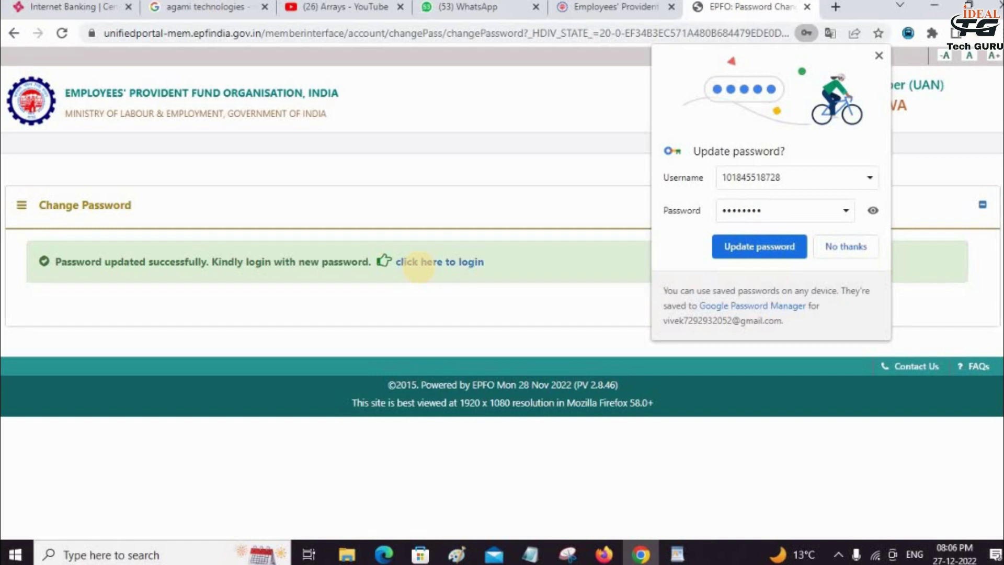
click(431, 267)
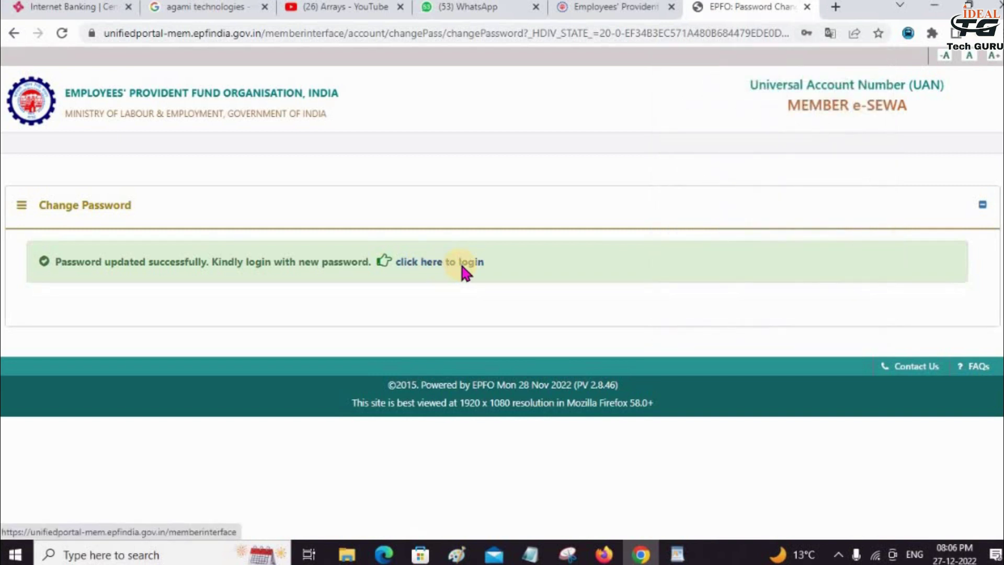
click(446, 268)
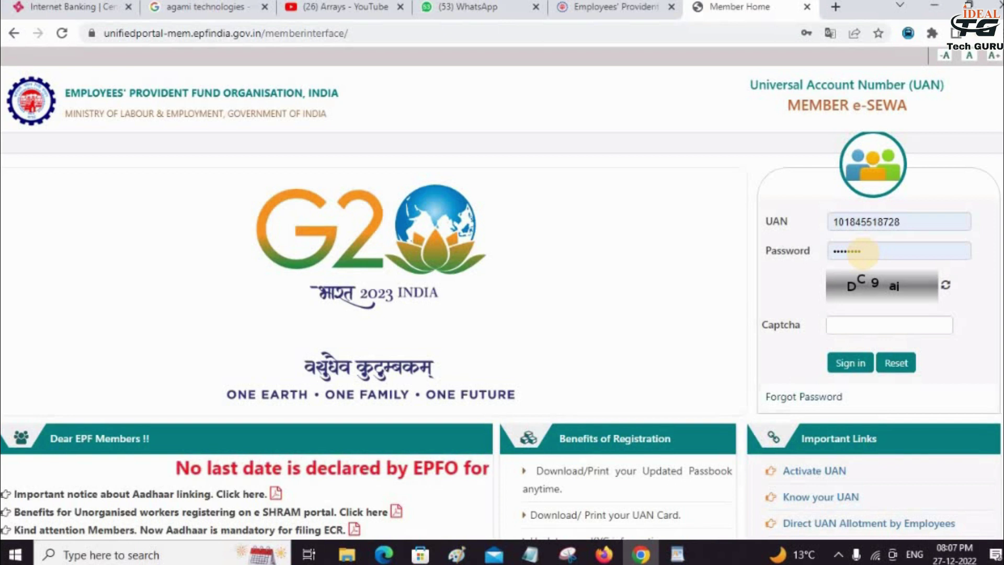
- Enter the captcha text and sign in with the UAN and the new password
key(Tab)
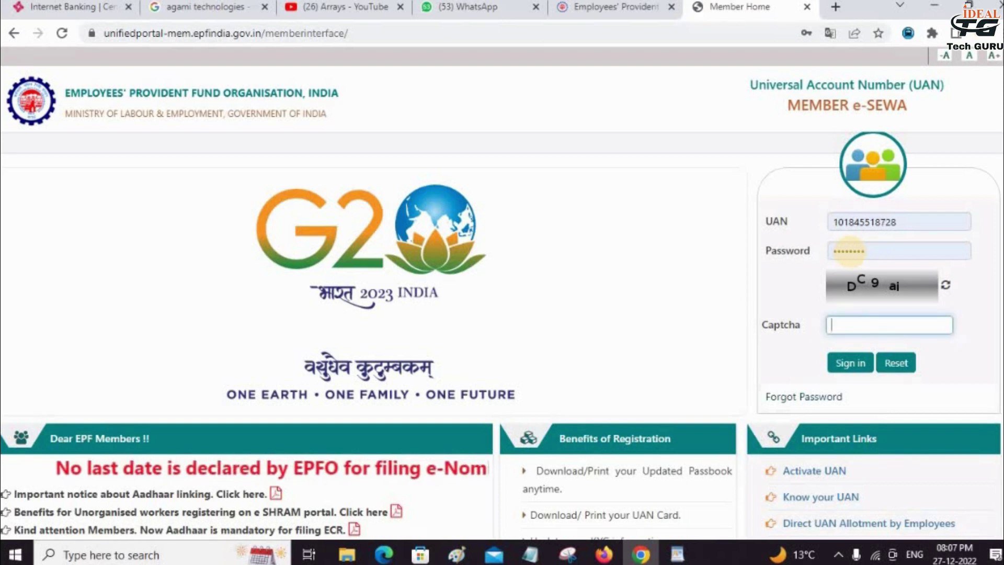
text(DC9ai)
click(843, 364)
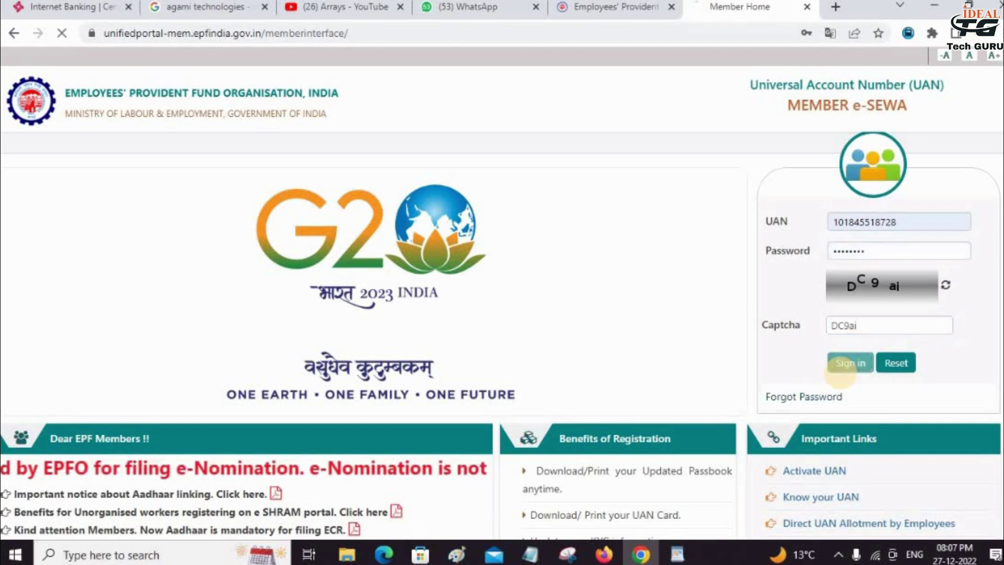